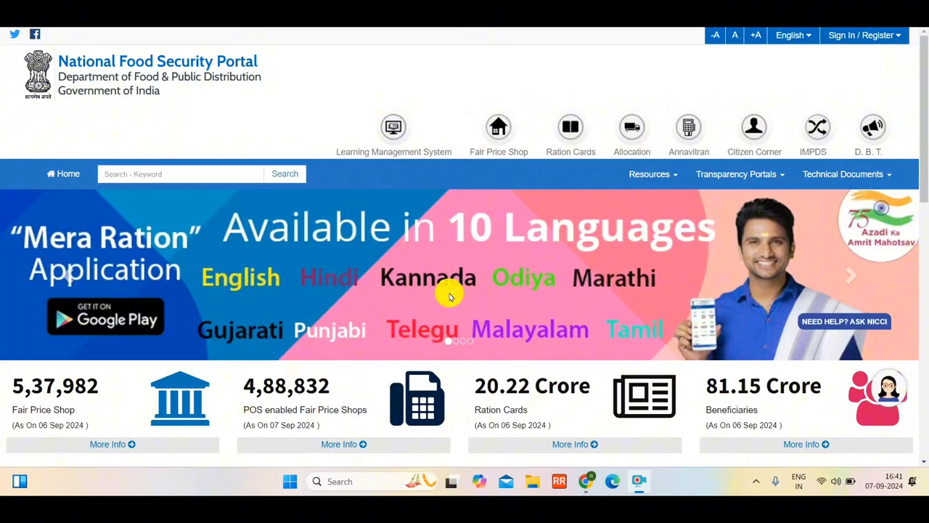
# Go to the public login page and open the new user registration form
pyautogui.click(851, 36)
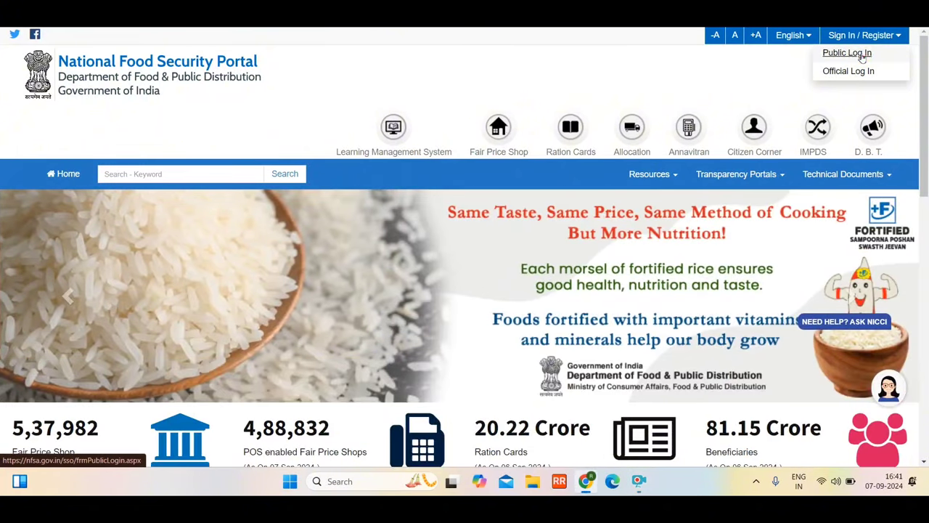
pyautogui.click(861, 57)
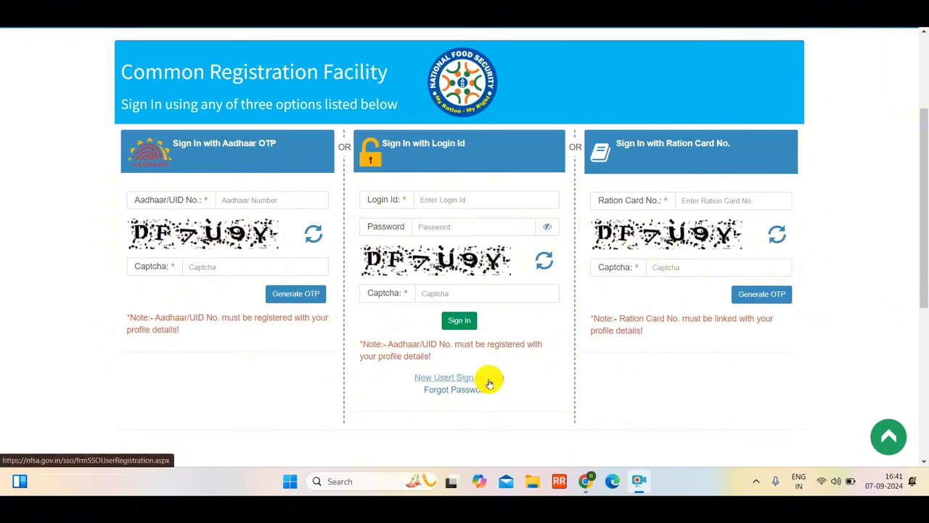
pyautogui.click(460, 379)
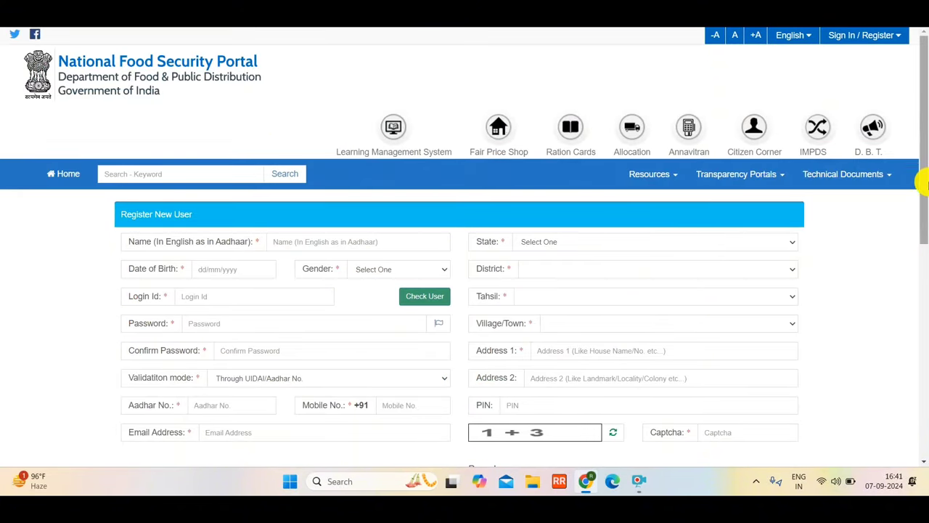
pyautogui.scroll(-2, 924, 172)
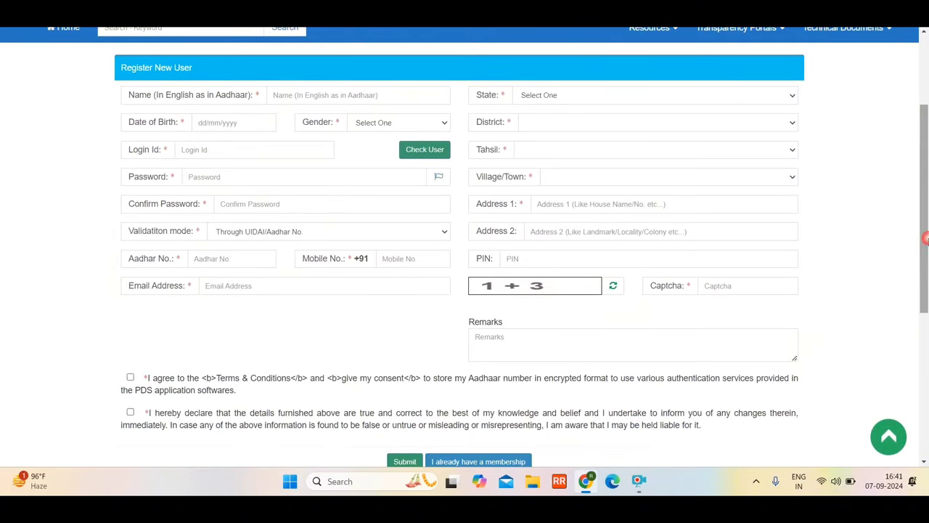
# Set the gender to Male and the validation mode to Through UIDAI/Aadhar No. in the registration form
pyautogui.click(145, 80)
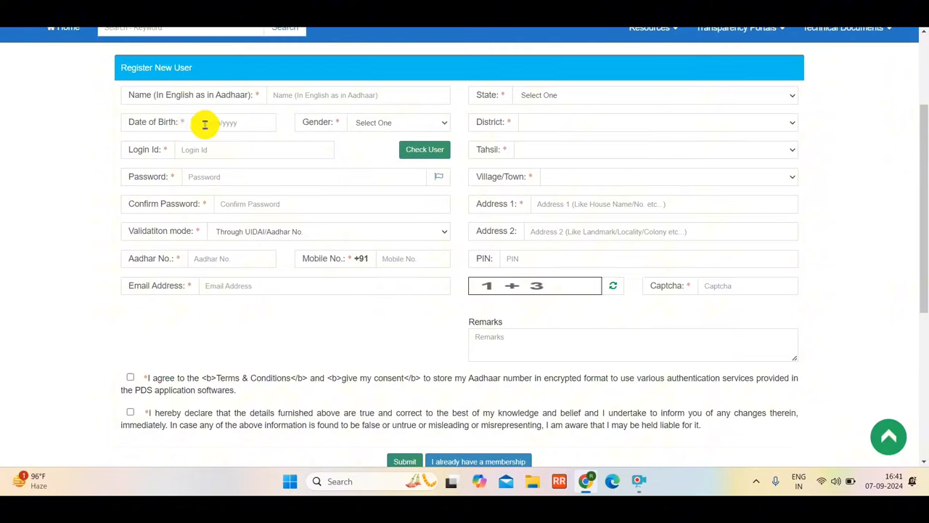
pyautogui.click(390, 123)
pyautogui.click(374, 154)
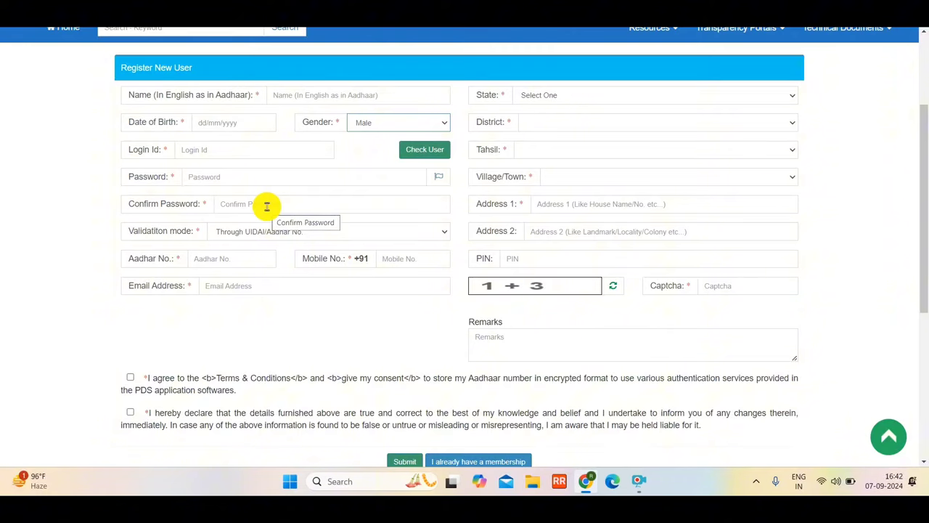
pyautogui.click(267, 231)
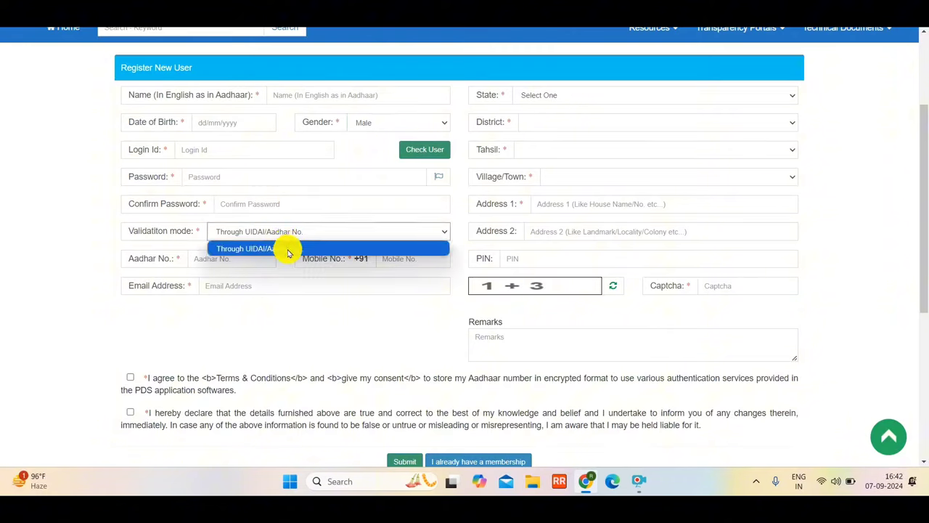
pyautogui.click(284, 250)
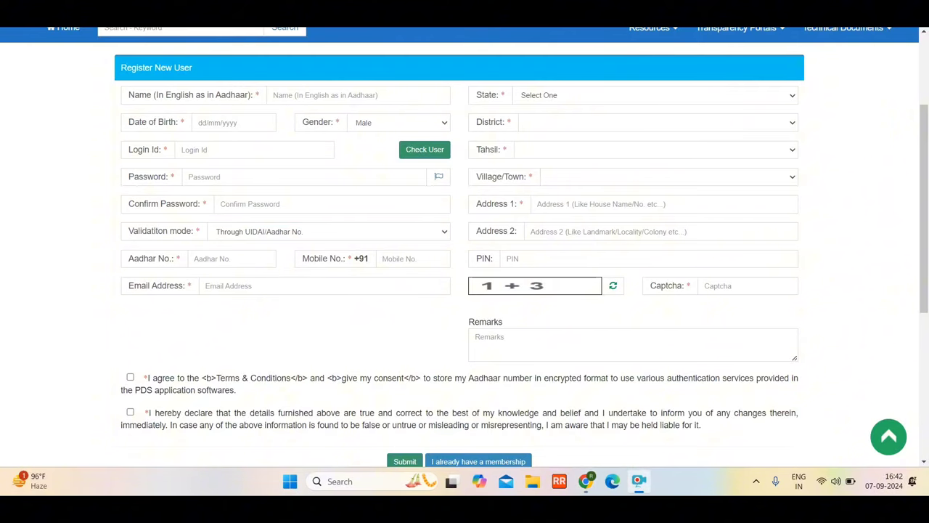
# Set the state to Bihar and the district to ARARIA in the registration form
pyautogui.click(549, 95)
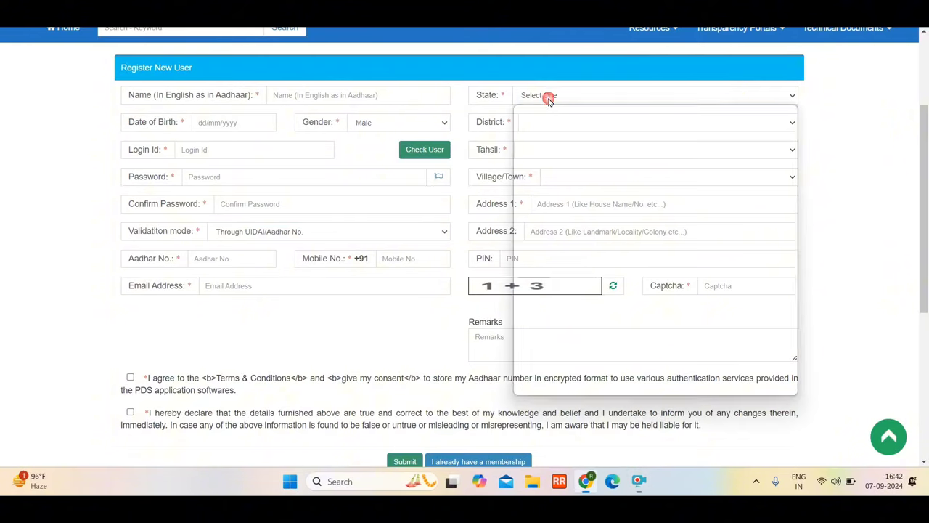
pyautogui.scroll(-5, 566, 290)
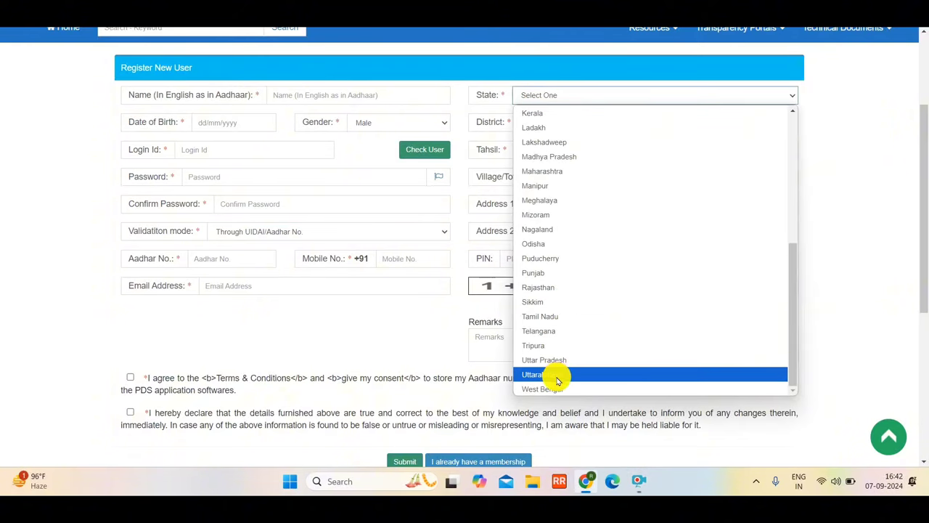
pyautogui.scroll(5, 548, 290)
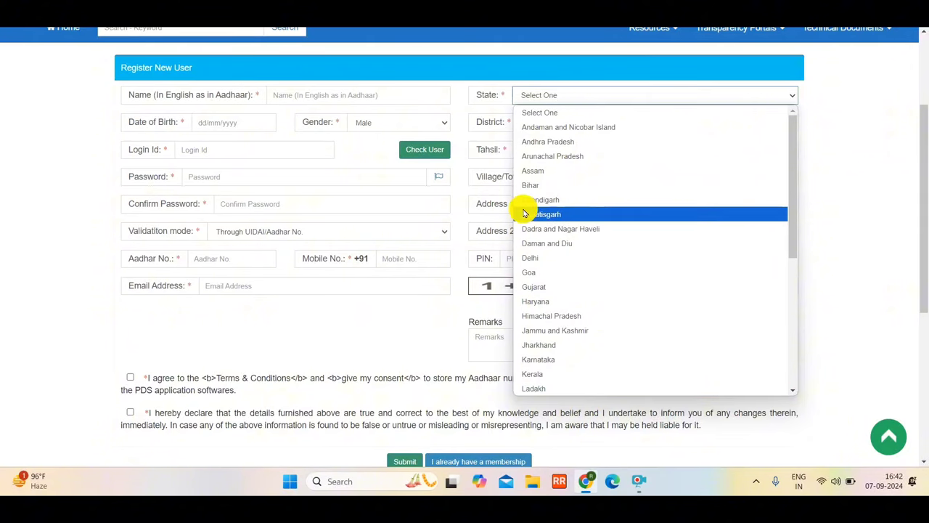
pyautogui.click(524, 183)
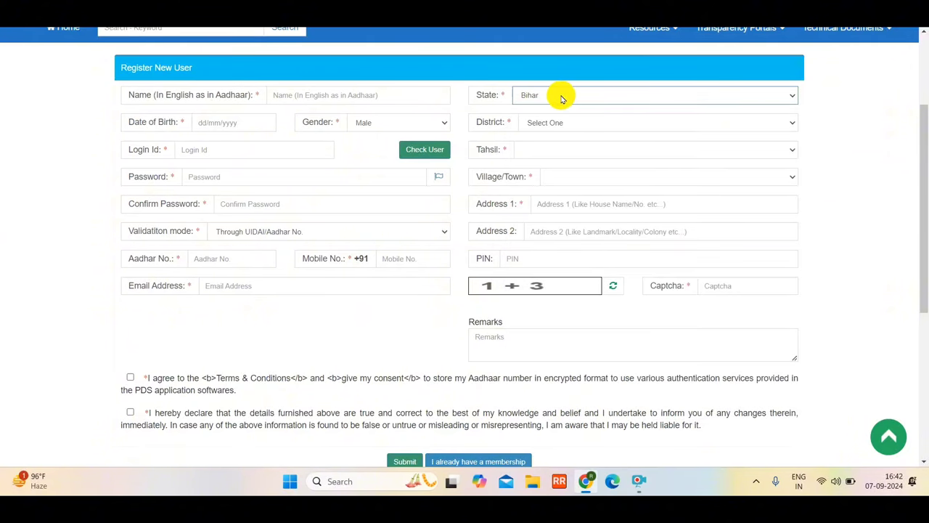
pyautogui.click(569, 123)
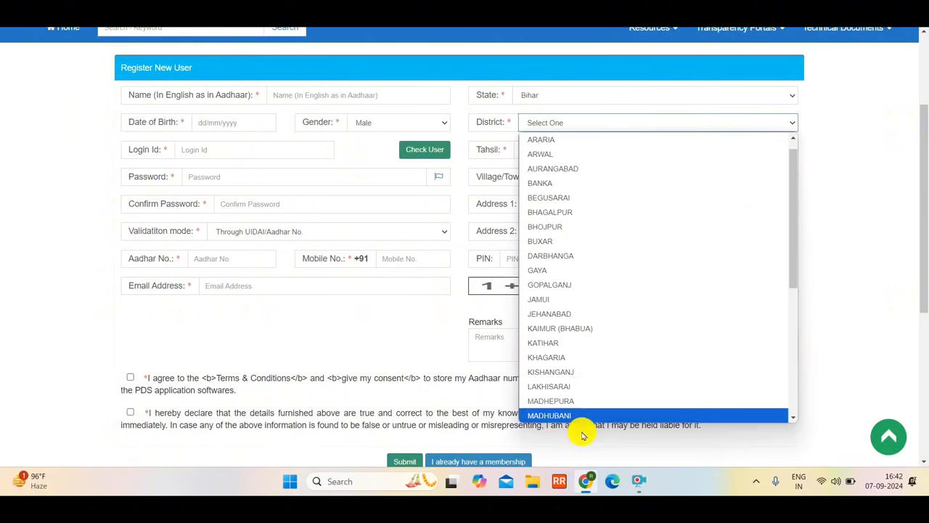
pyautogui.click(551, 140)
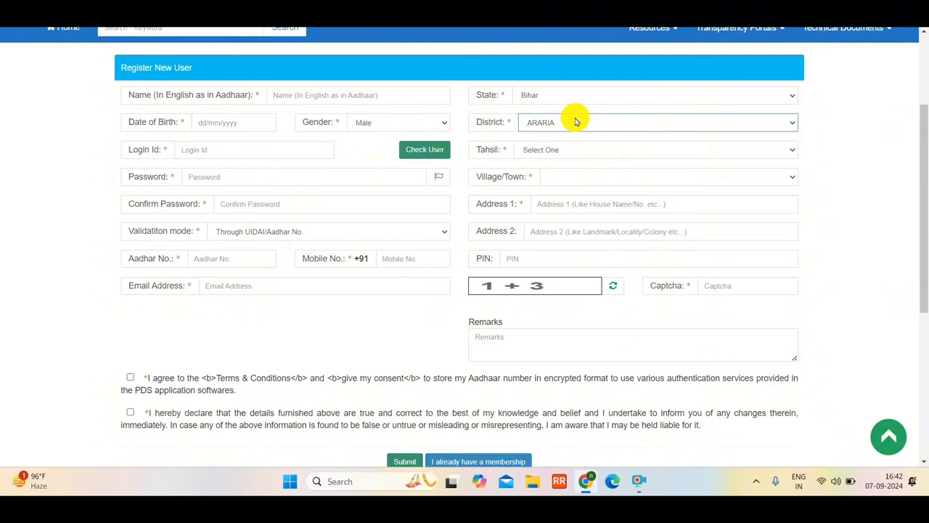
# Set both the tahsil and the village/town to Araria
pyautogui.click(573, 148)
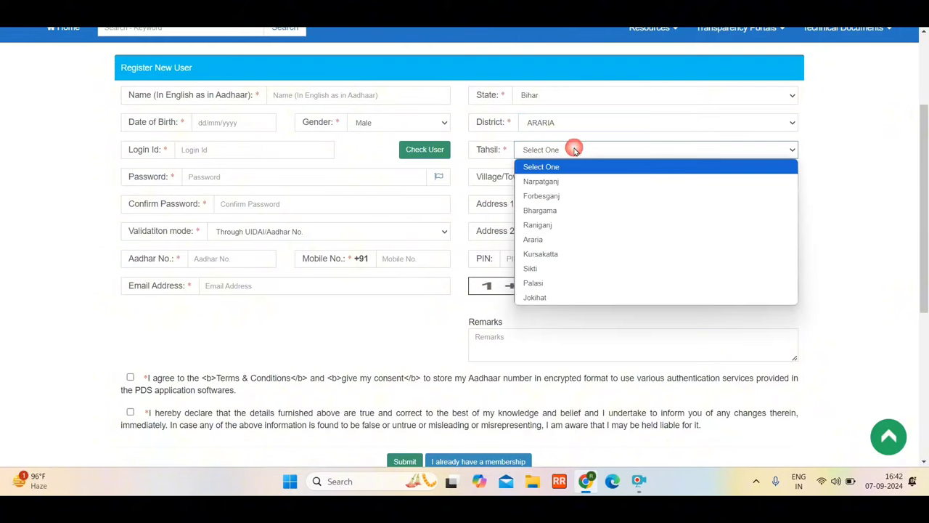
pyautogui.click(567, 241)
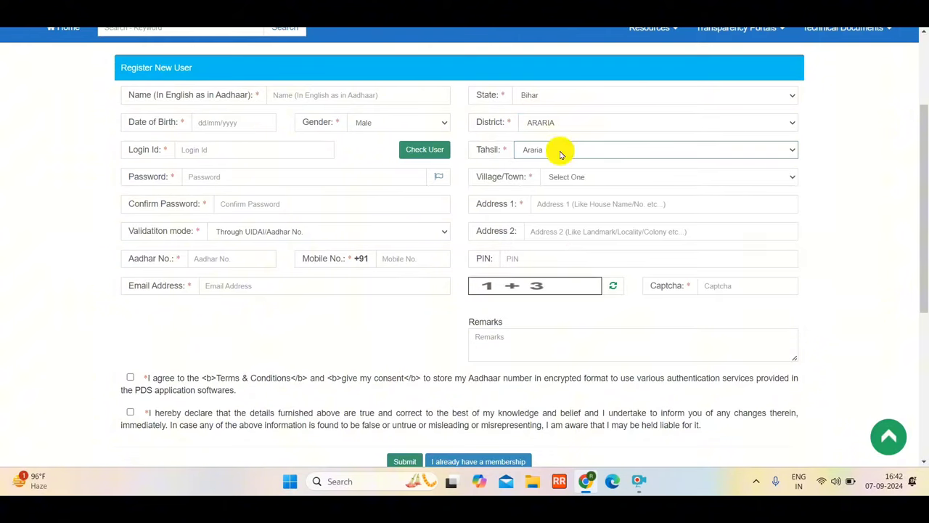
pyautogui.click(595, 177)
pyautogui.click(586, 210)
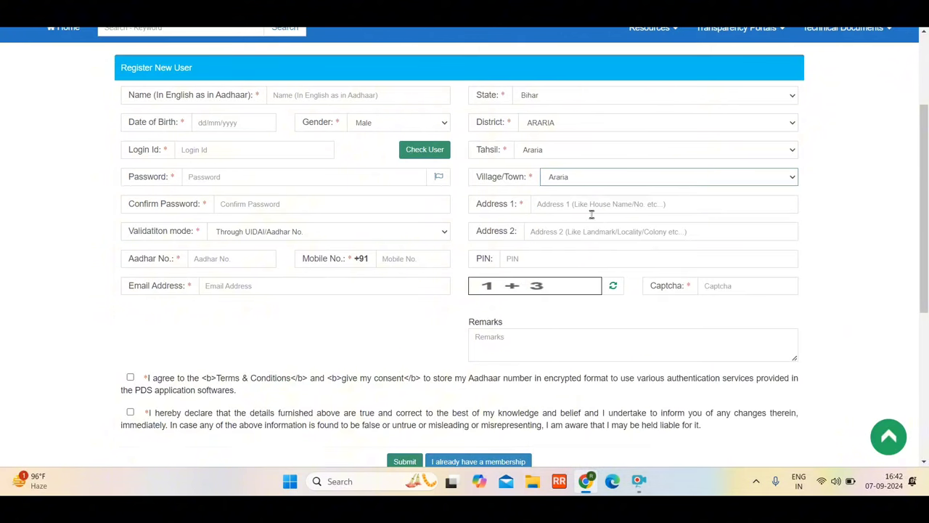
# Accept the terms and Aadhaar storage consent, and tick the declaration that the furnished details are true
pyautogui.moveTo(737, 29)
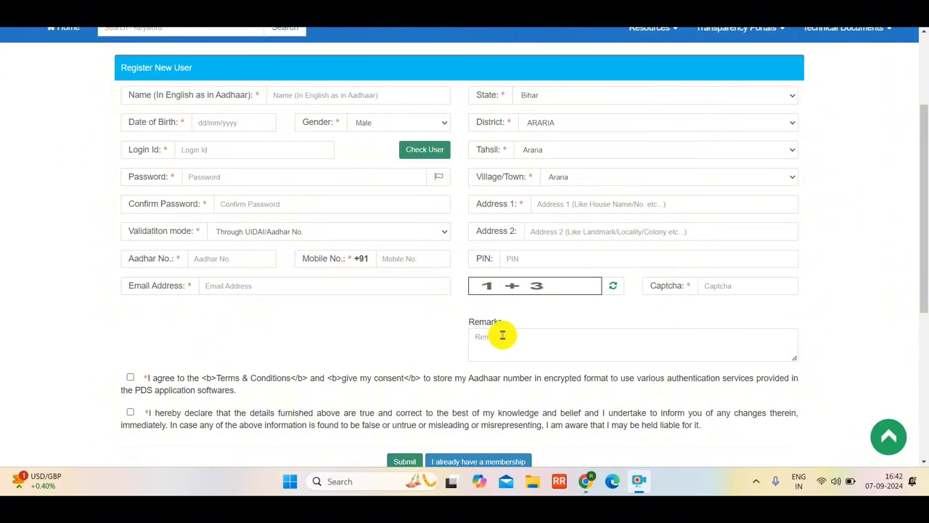
pyautogui.scroll(-2, 174, 366)
pyautogui.click(130, 216)
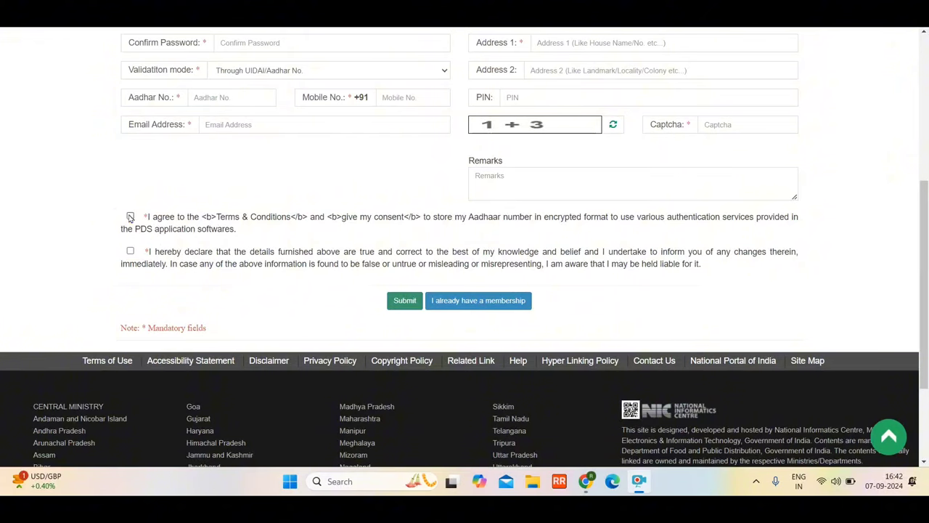
pyautogui.click(131, 251)
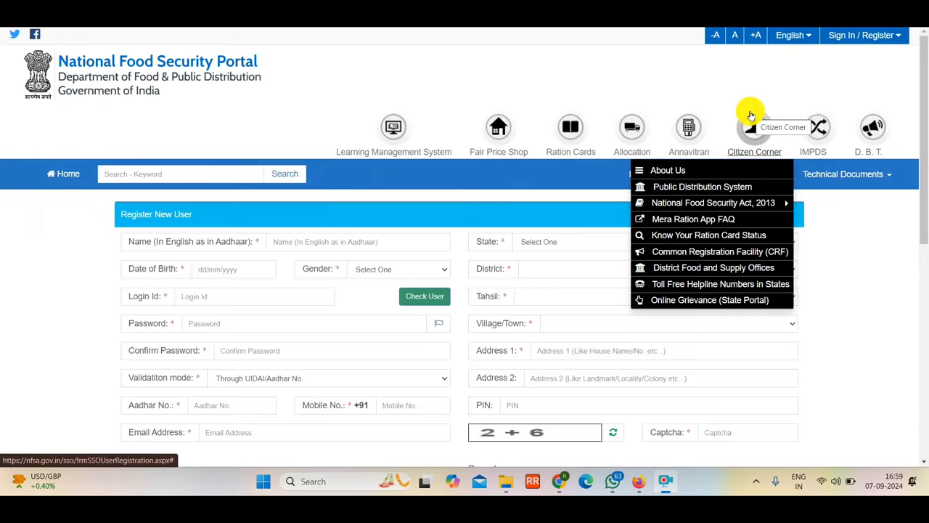
# Return to the public login and sign in with Aadhaar OTP, entering the Aadhaar number, captcha and received OTP
pyautogui.click(839, 35)
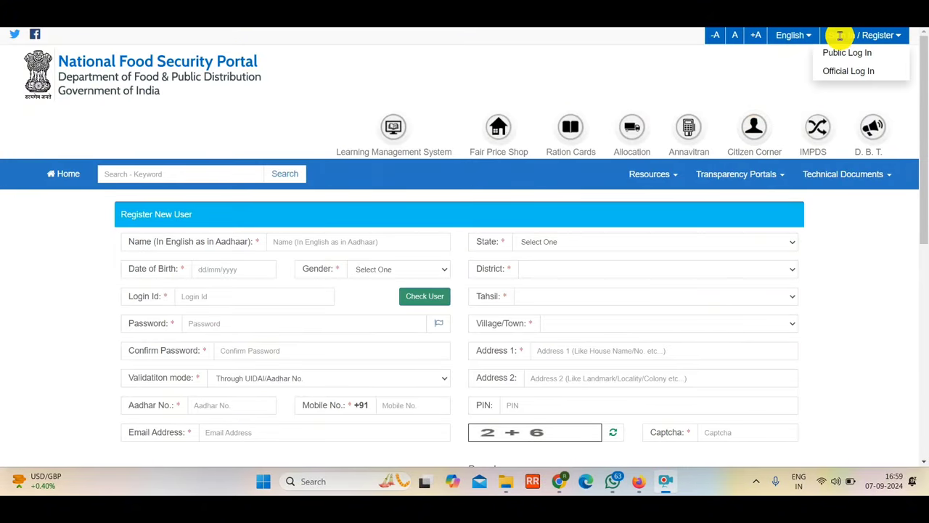
pyautogui.click(850, 53)
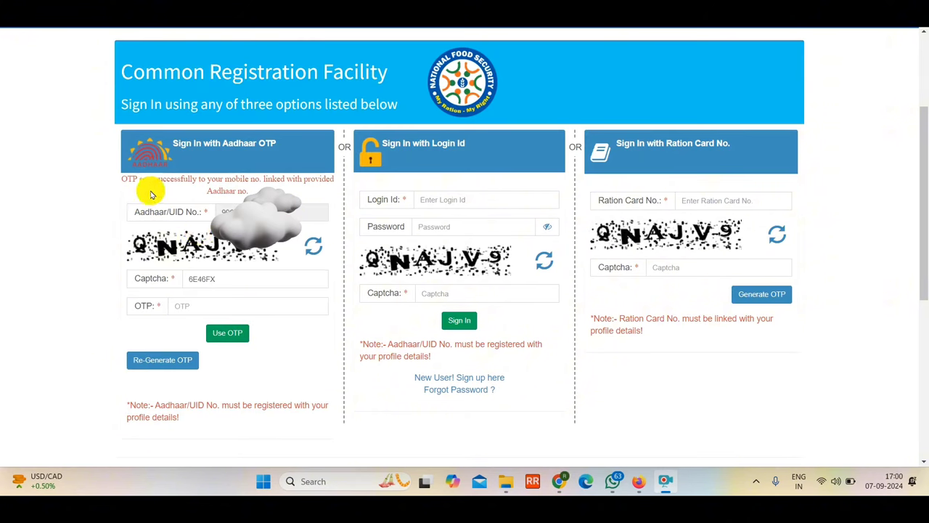
pyautogui.click(233, 307)
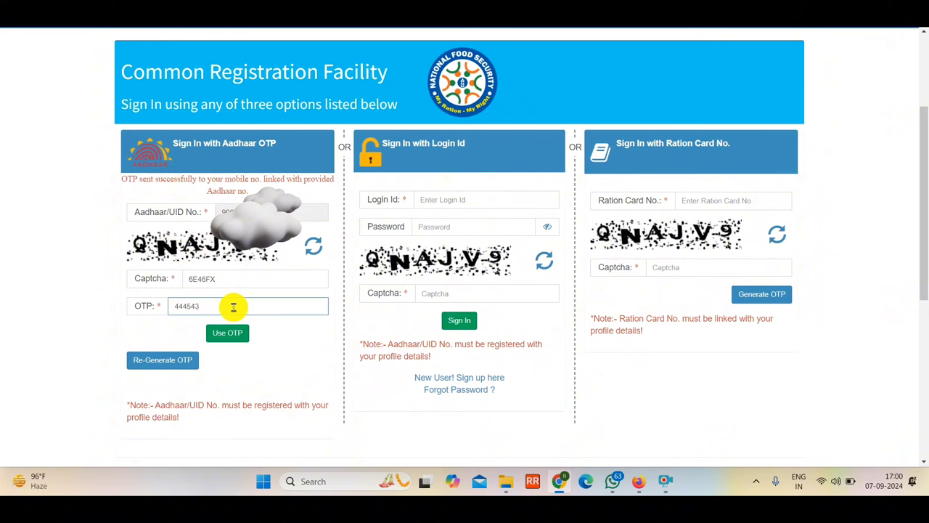
pyautogui.click(226, 335)
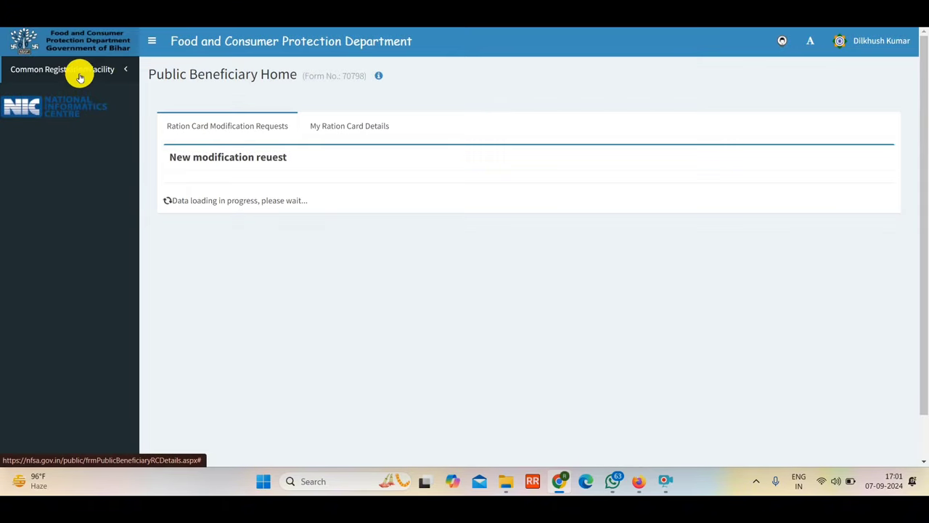
# Start a new registration under the Common Registration Facility and submit Manipur as the state
pyautogui.click(69, 71)
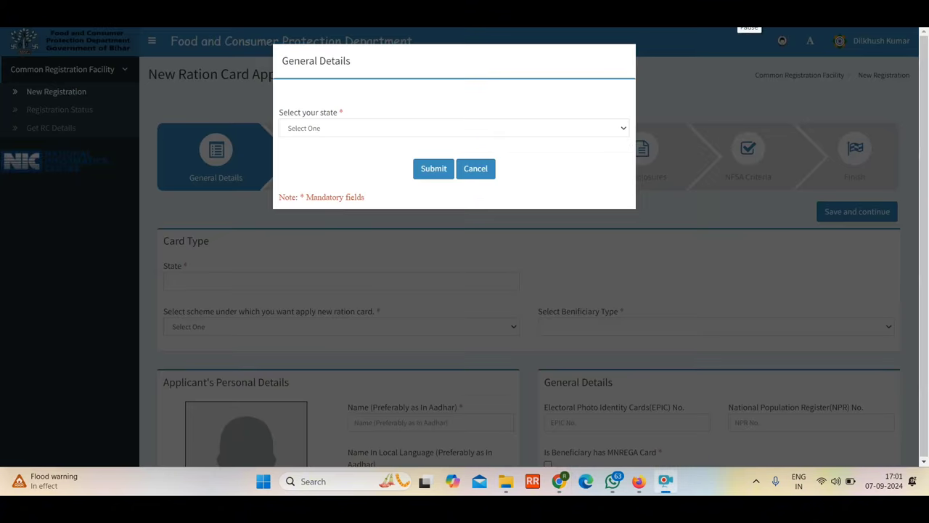
pyautogui.click(340, 126)
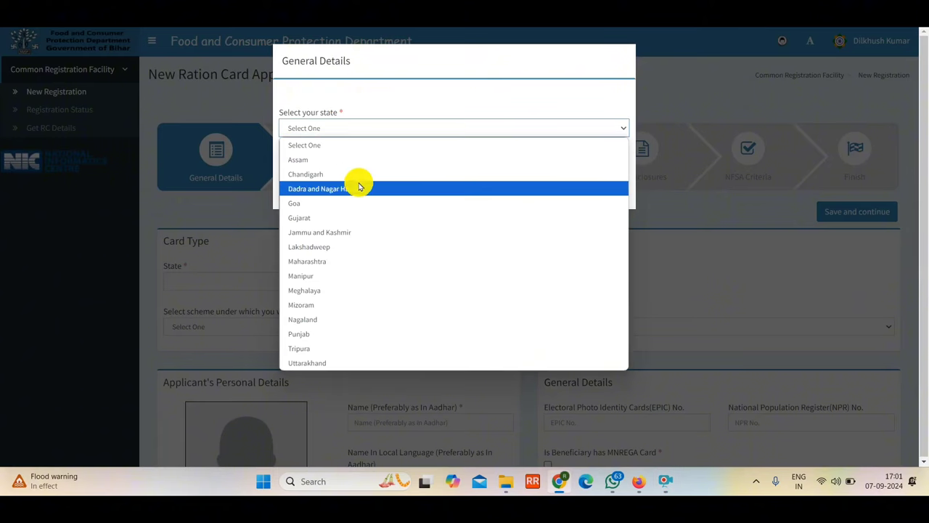
pyautogui.click(357, 136)
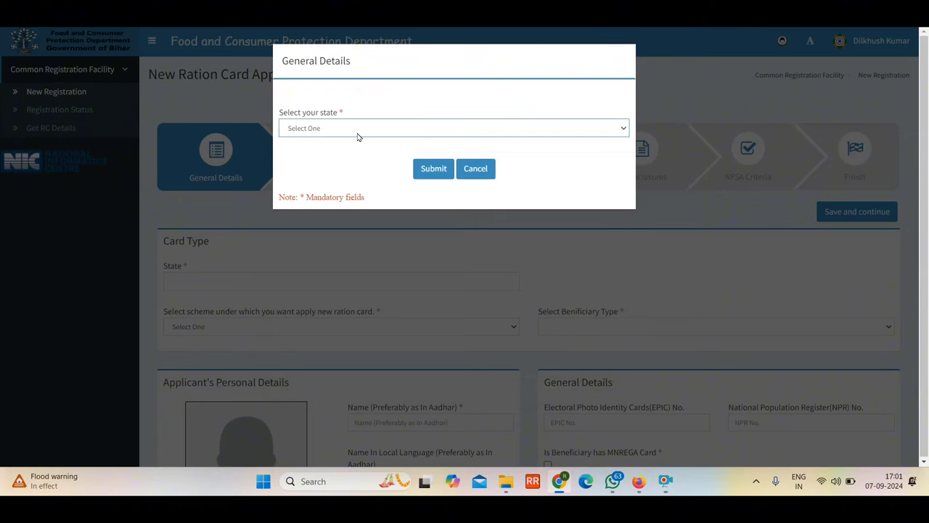
pyautogui.click(407, 128)
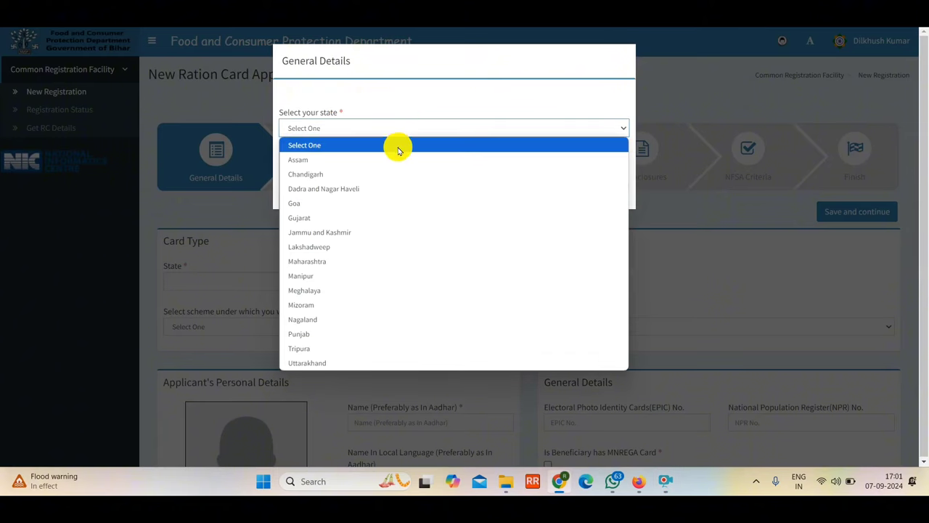
pyautogui.click(353, 277)
pyautogui.click(434, 172)
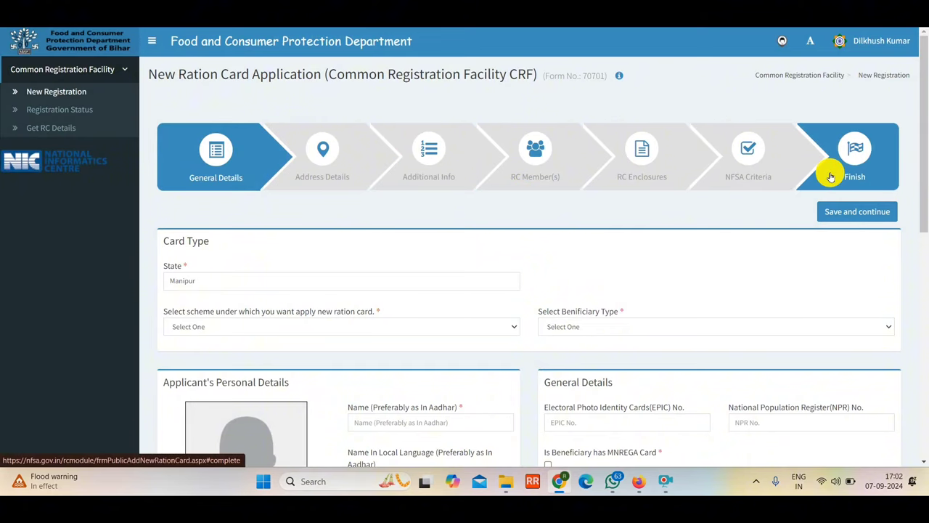
# Set the ration card scheme to Antyodaya Anna Yojana and the beneficiary type to Ration
pyautogui.scroll(-3, 603, 170)
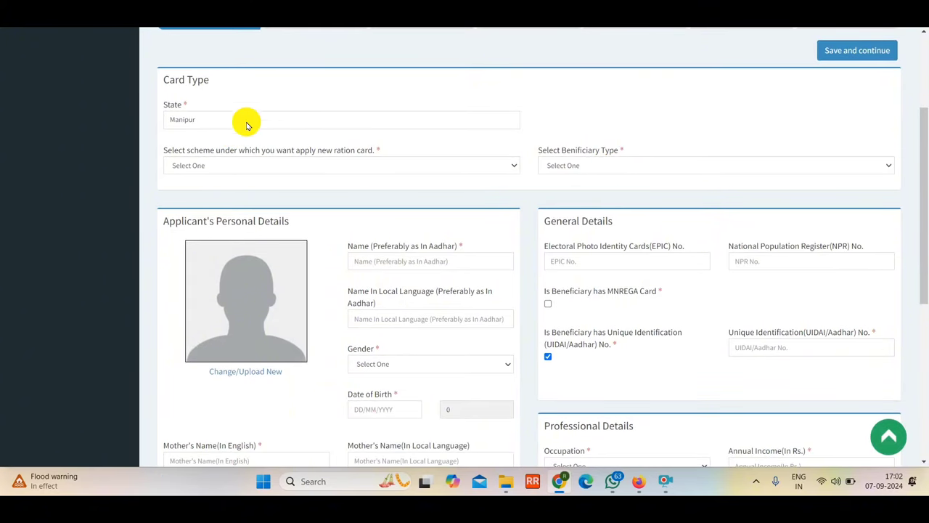
pyautogui.click(275, 172)
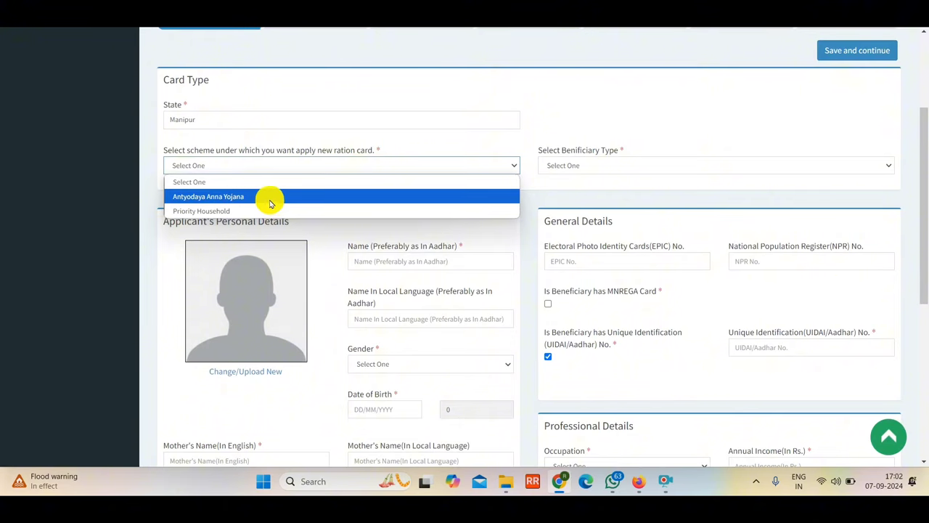
pyautogui.click(270, 197)
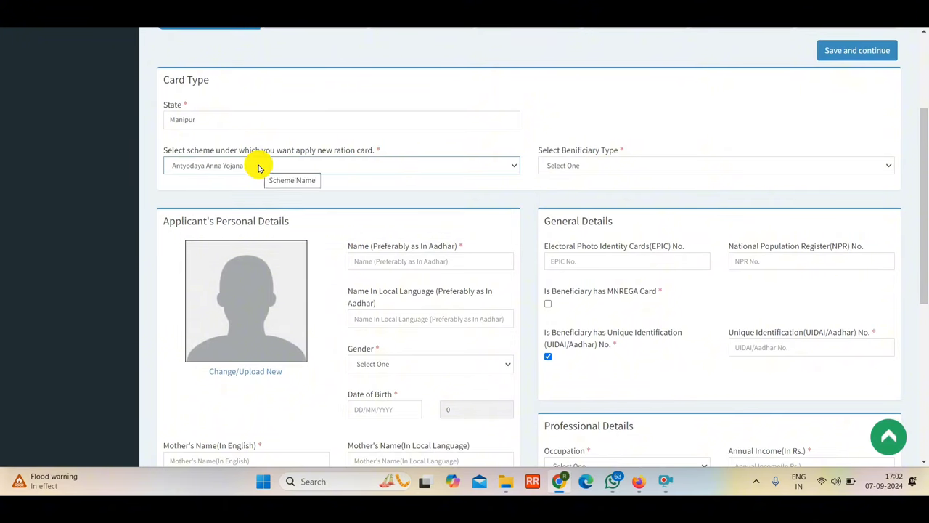
pyautogui.click(591, 167)
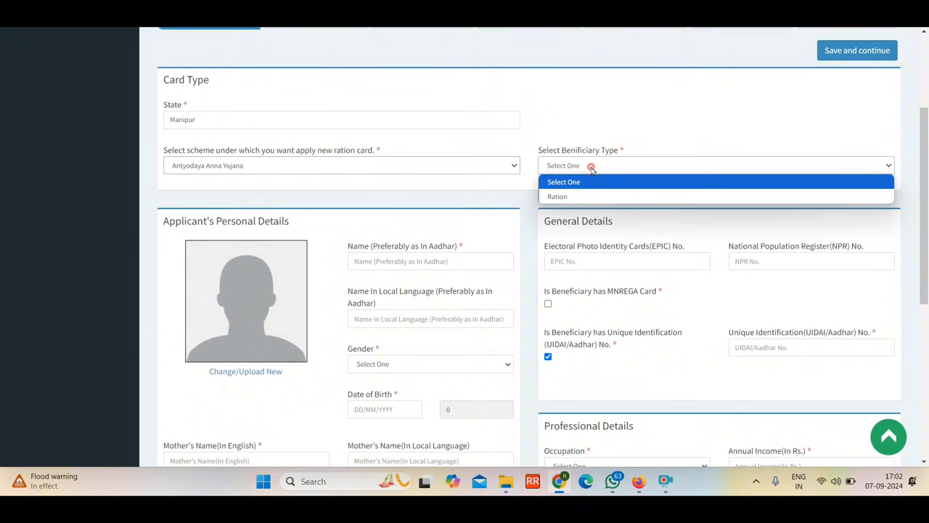
pyautogui.click(590, 194)
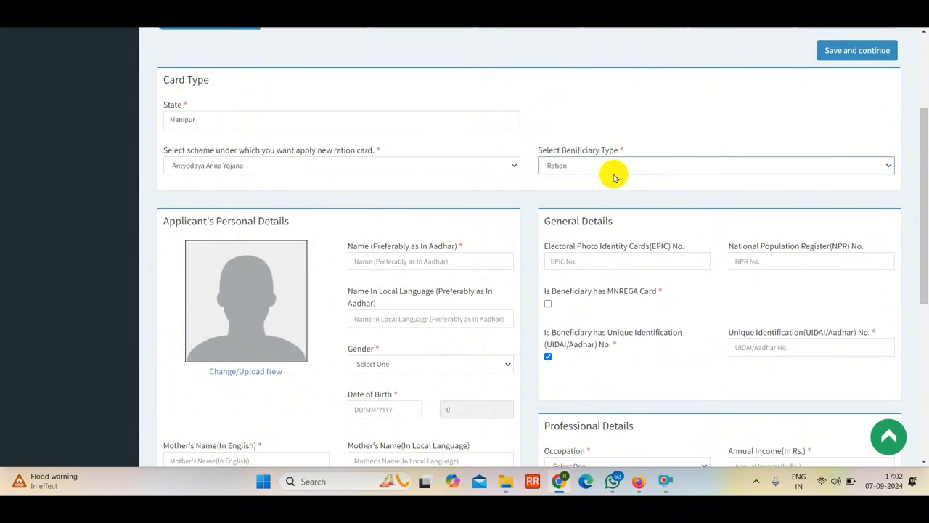
pyautogui.scroll(-2, 612, 176)
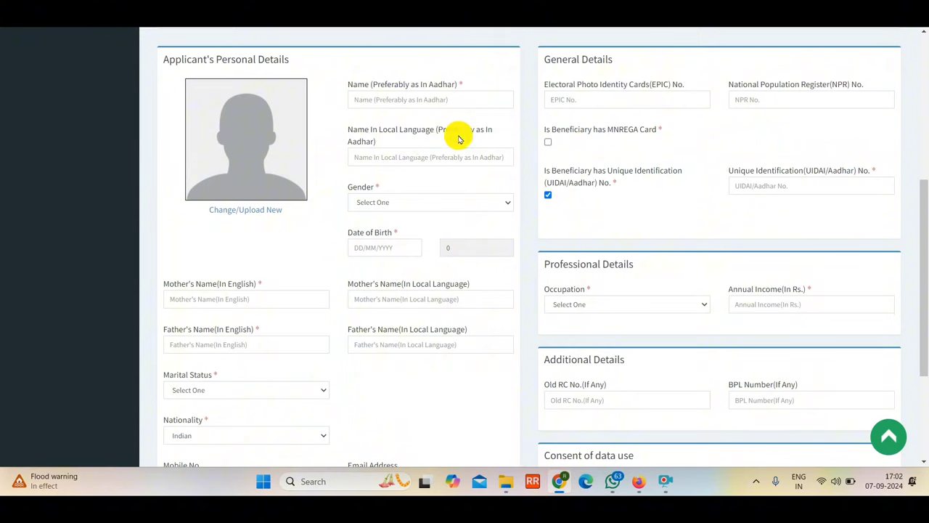
# Set the applicant's gender to Female in the personal details
pyautogui.click(413, 202)
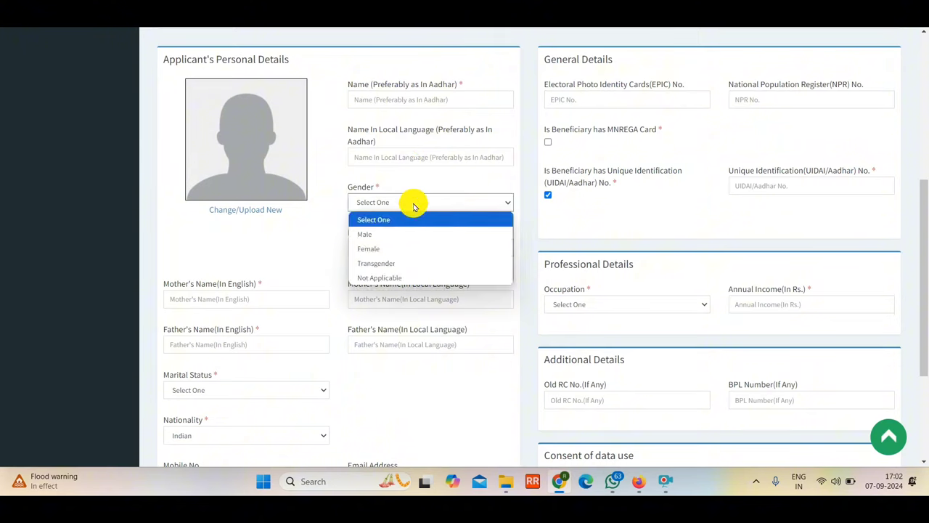
pyautogui.click(392, 250)
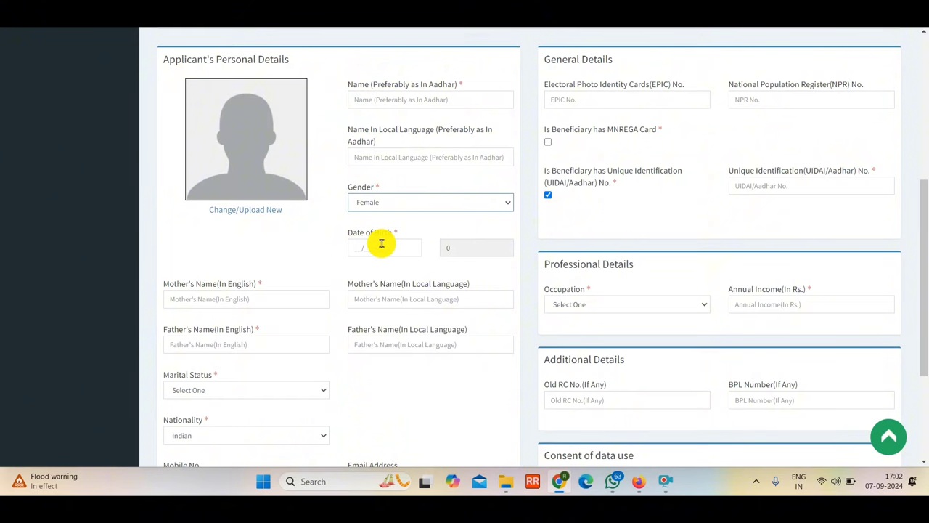
# Set the applicant's marital status to Never Married and the nationality to Indian
pyautogui.scroll(-3, 375, 228)
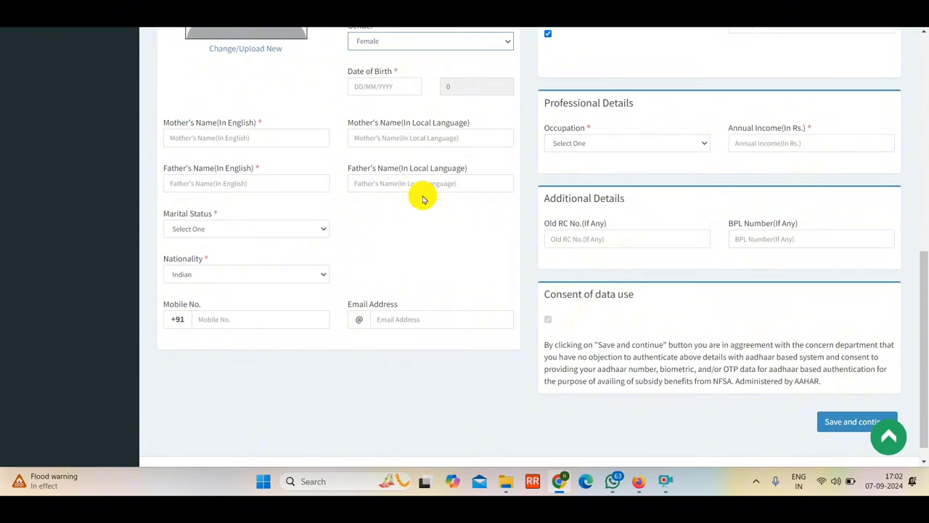
pyautogui.click(280, 228)
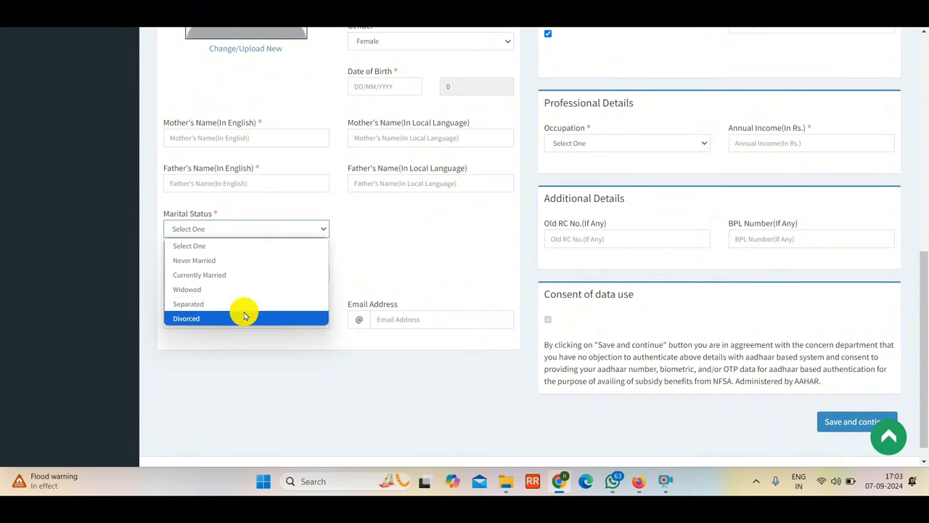
pyautogui.click(215, 274)
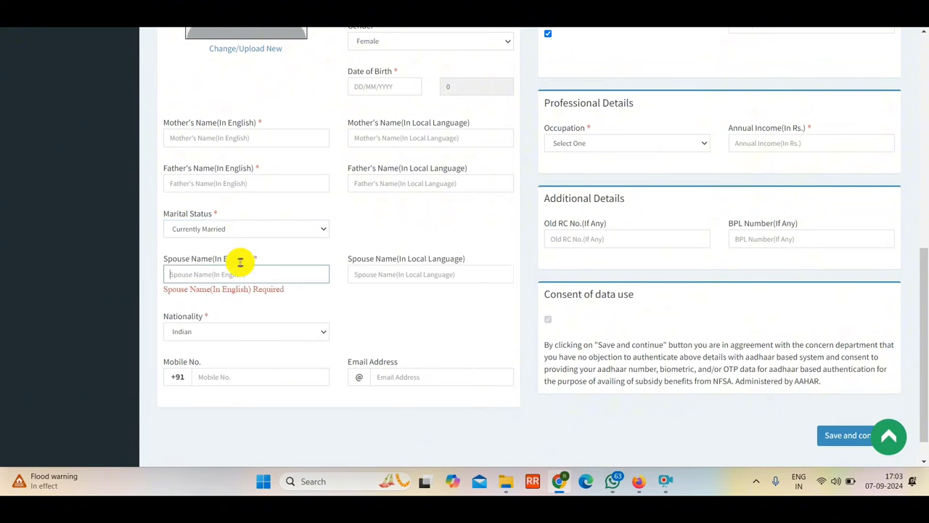
pyautogui.click(255, 232)
pyautogui.click(249, 260)
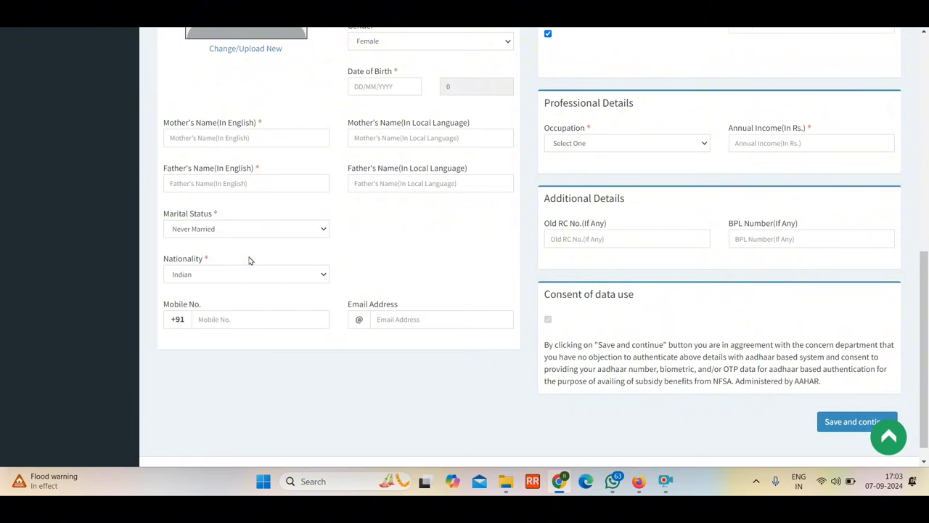
pyautogui.click(233, 273)
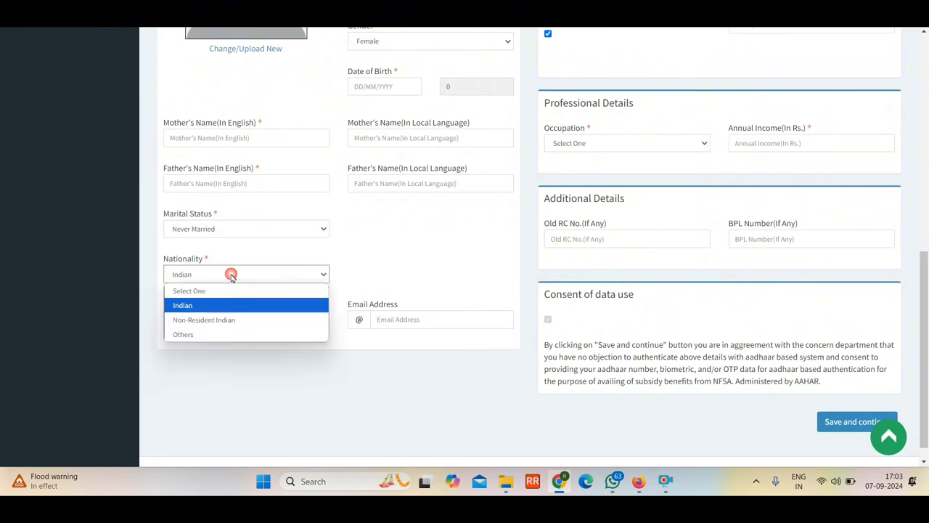
pyautogui.click(237, 307)
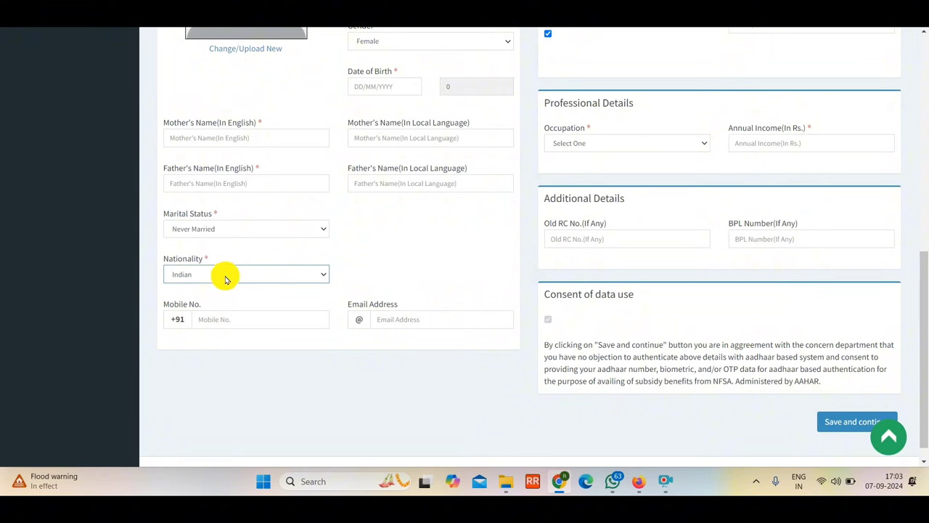
# Mark the beneficiary as having an MNREGA card to open its number field, and clear the mark again
pyautogui.scroll(5, 425, 322)
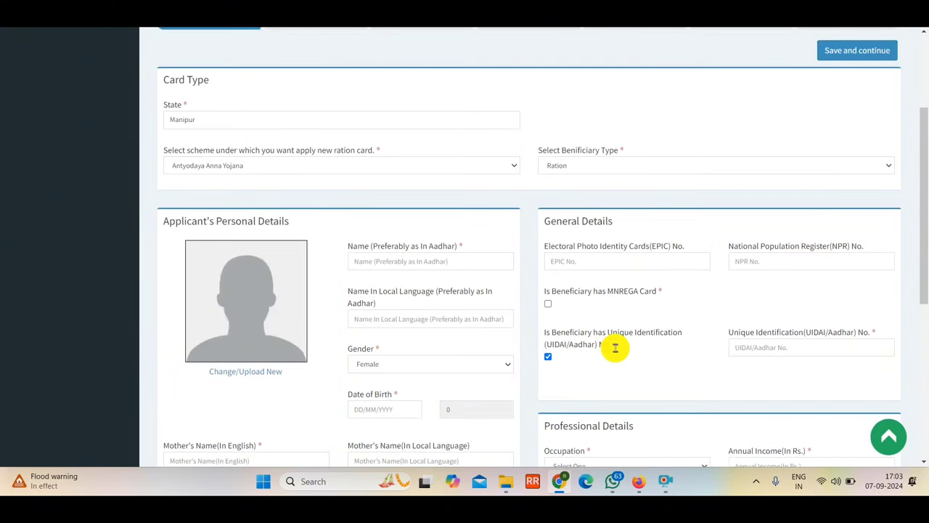
pyautogui.scroll(-2, 618, 260)
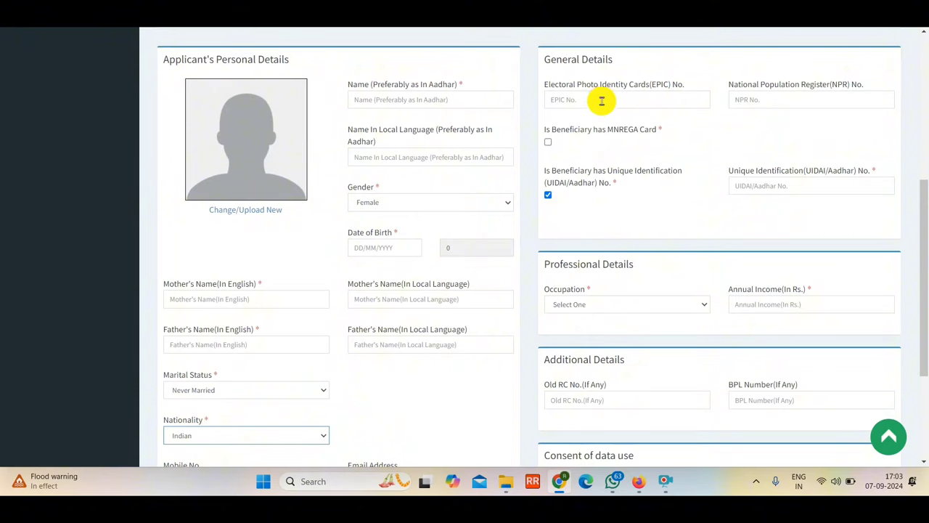
pyautogui.click(762, 188)
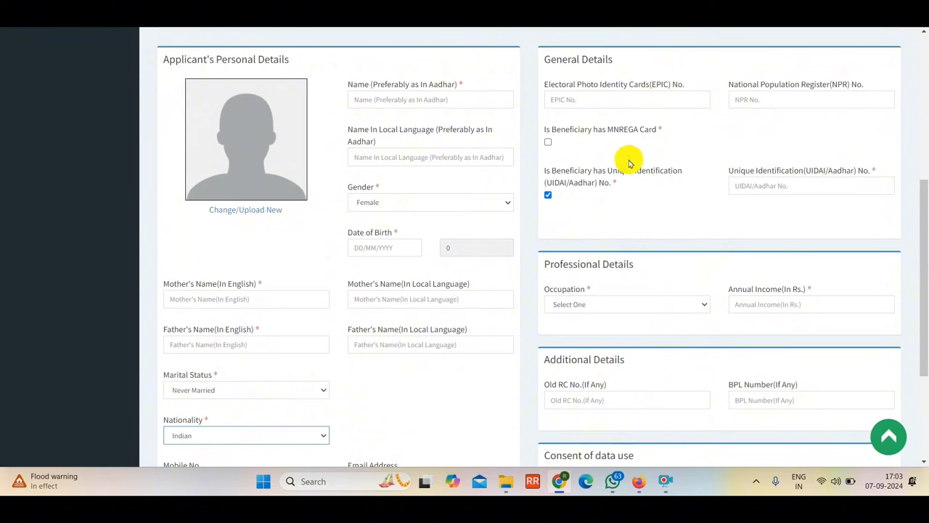
pyautogui.click(549, 143)
pyautogui.click(766, 151)
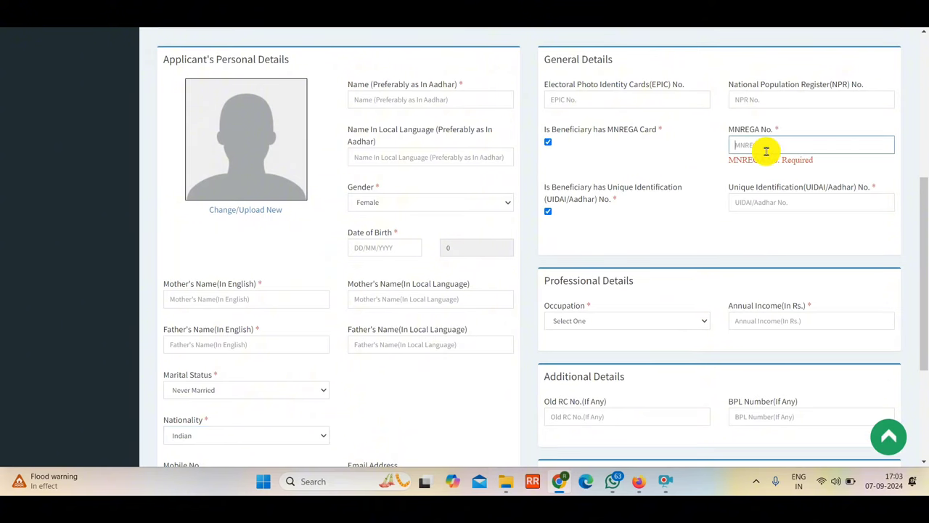
pyautogui.click(548, 143)
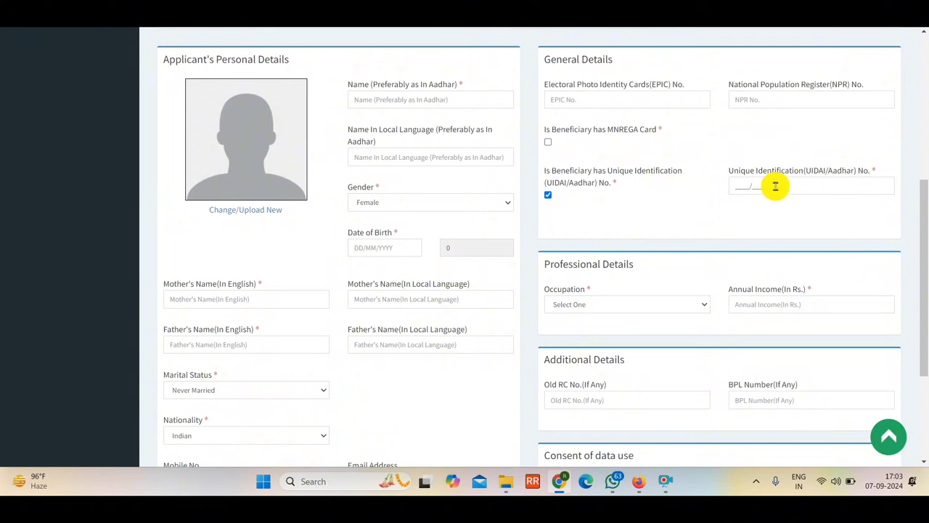
# In the professional details, set the occupation to STUDENT and the annual income to Rs. 6000
pyautogui.scroll(-2, 775, 185)
pyautogui.click(628, 147)
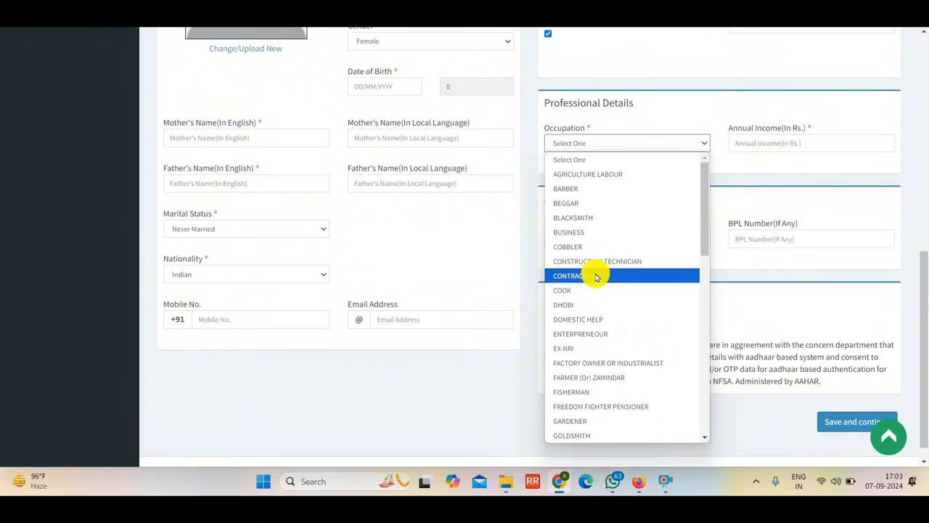
pyautogui.scroll(-8, 600, 323)
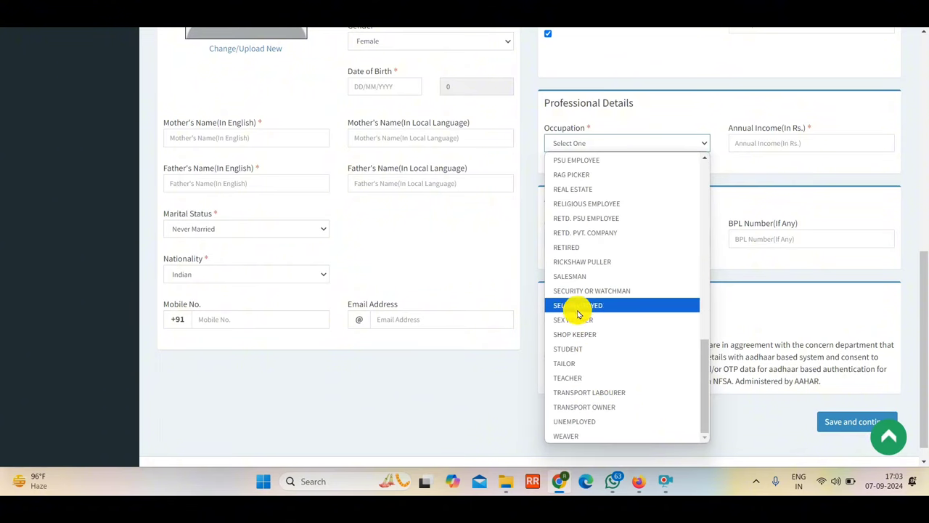
pyautogui.click(600, 349)
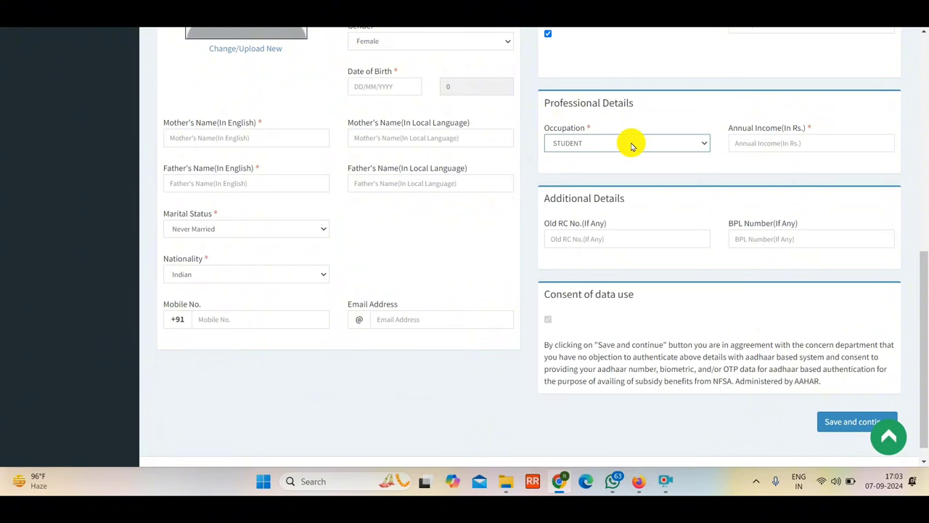
pyautogui.click(802, 146)
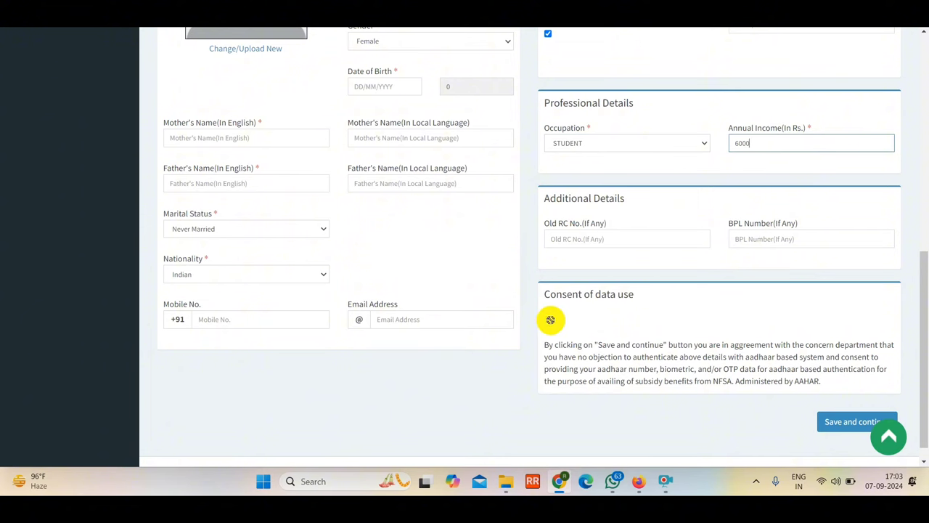
# Save the general details under the data-use consent and continue to the address details
pyautogui.click(548, 320)
pyautogui.scroll(-1, 548, 319)
pyautogui.click(840, 401)
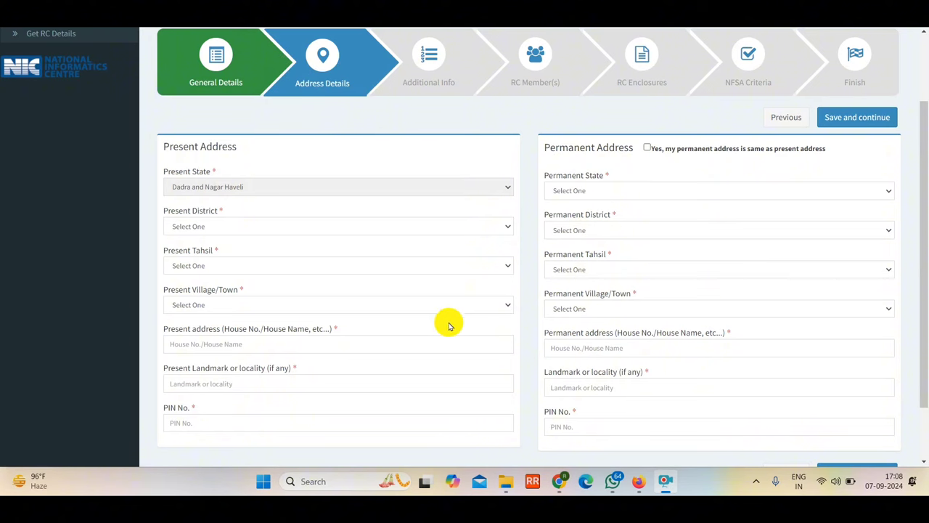
pyautogui.scroll(-2, 718, 301)
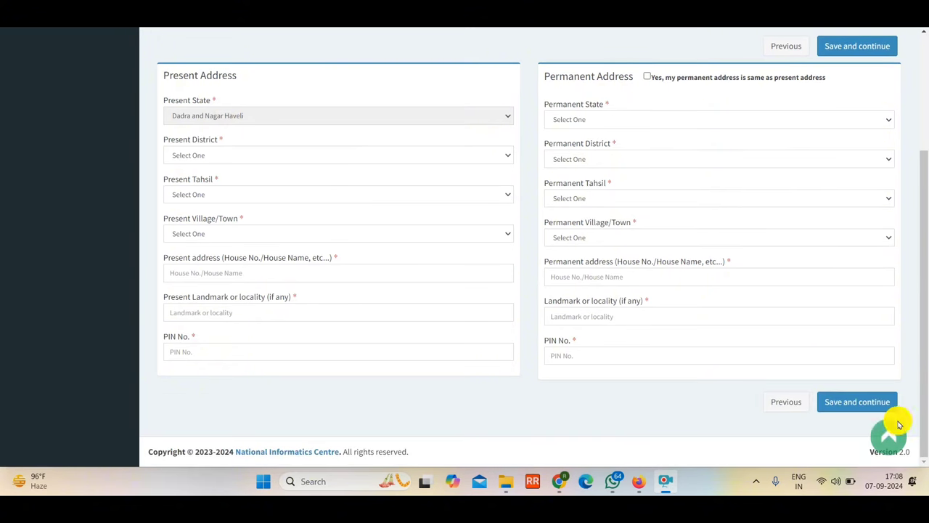